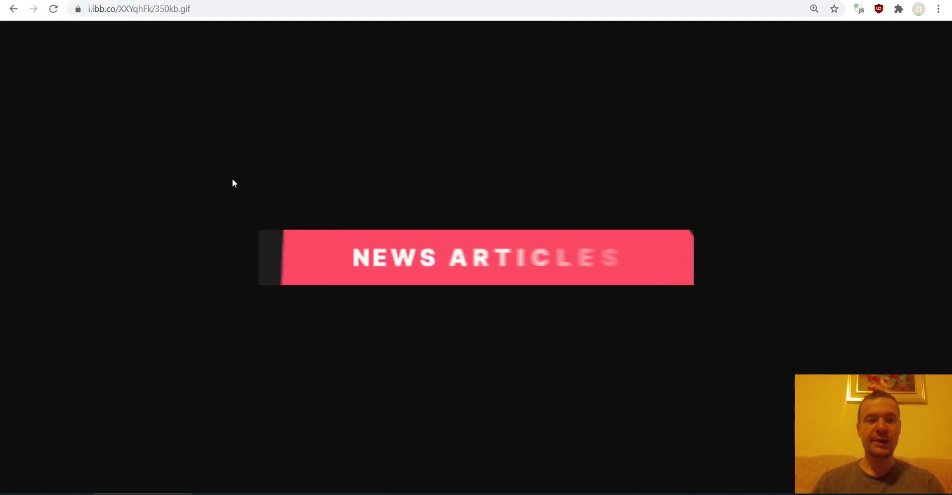
Close the tab to return to auto.creavite.co and scroll through the SERVER NAME/FEATURE banner templates.
key(ctrl+w)
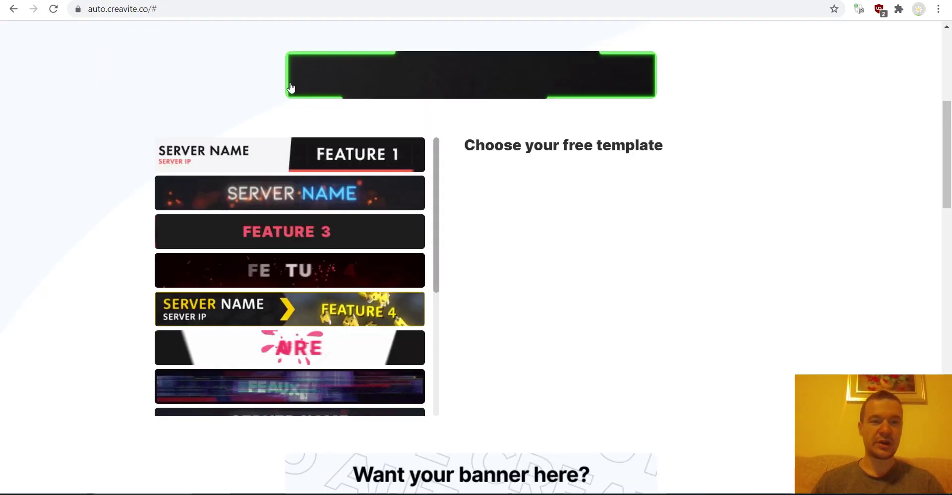
scroll(96, 191, up, 3)
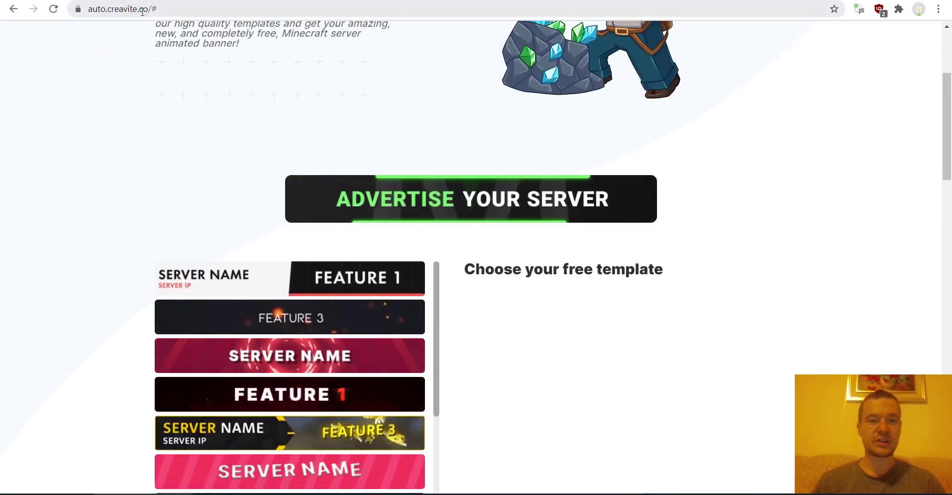
scroll(112, 152, up, 4)
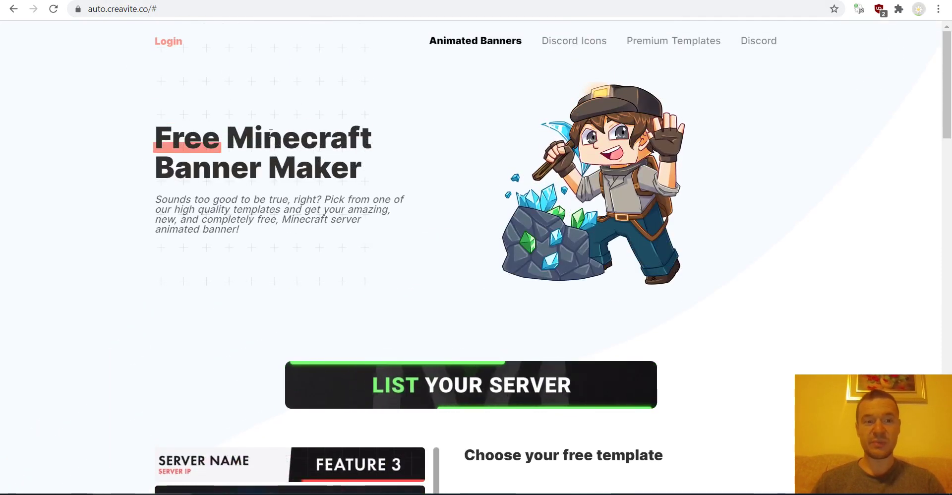
scroll(192, 204, down, 4)
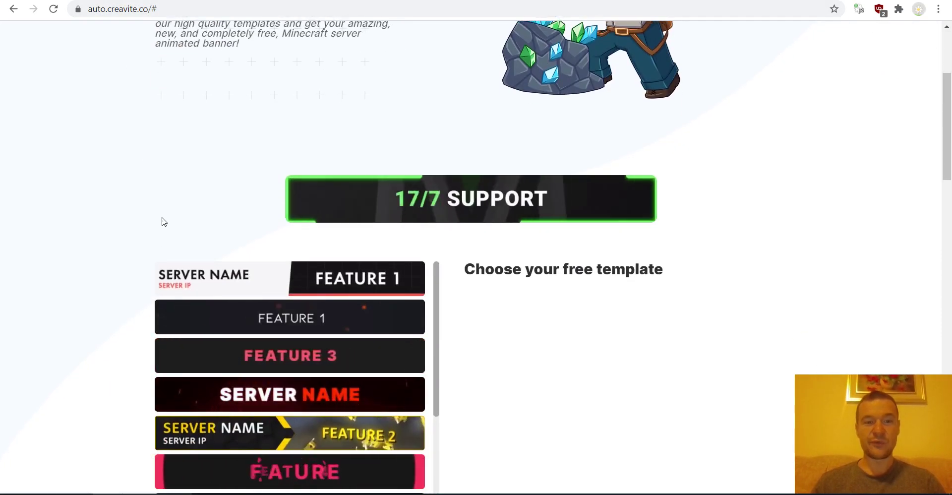
scroll(160, 221, down, 3)
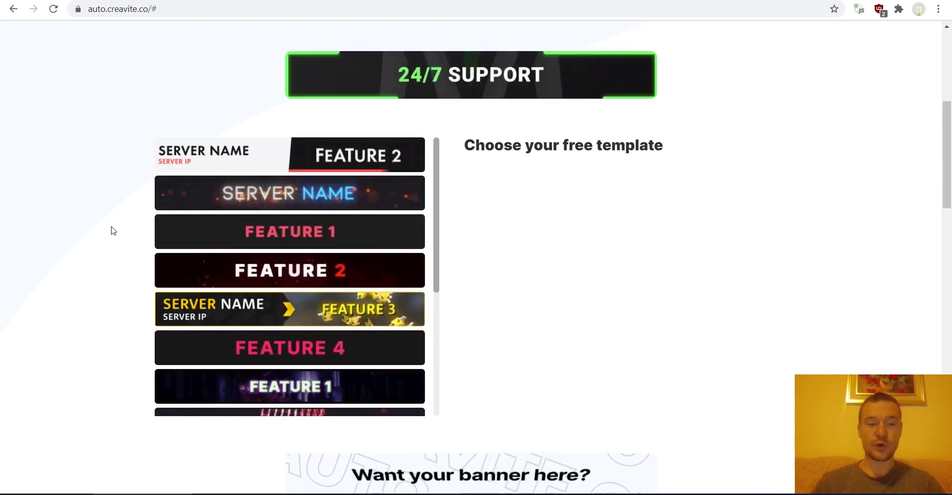
scroll(215, 269, down, 5)
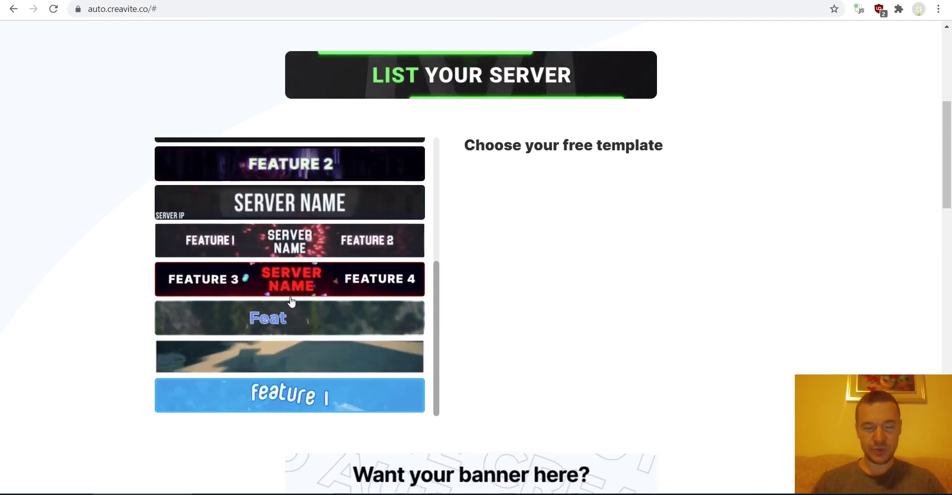
scroll(292, 301, down, 3)
scroll(260, 259, up, 3)
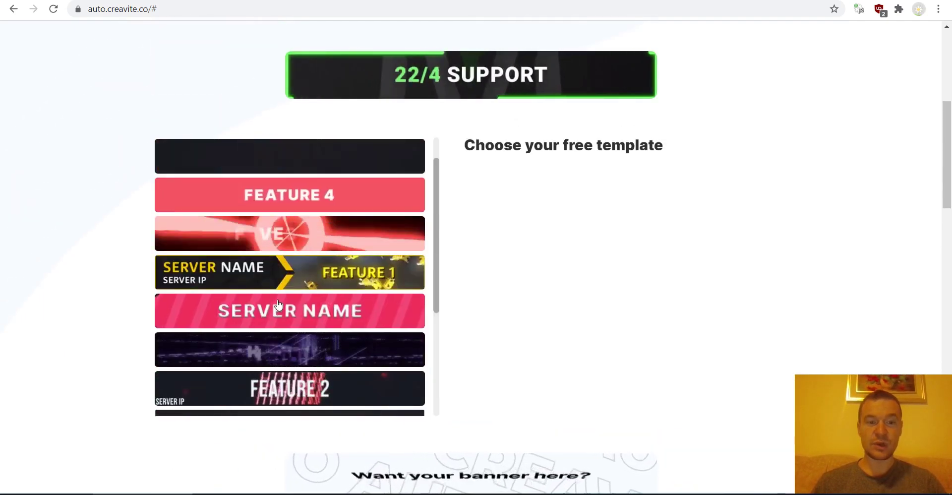
scroll(230, 290, up, 1)
scroll(93, 271, up, 4)
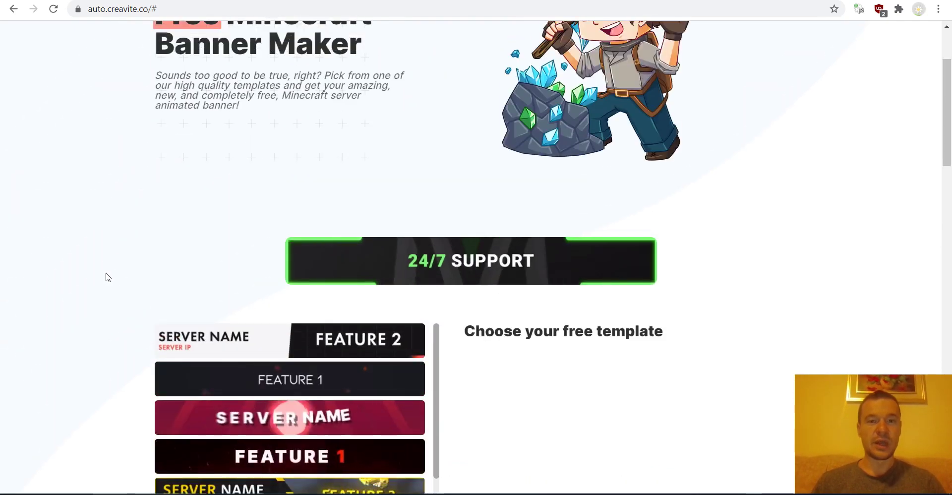
scroll(107, 276, down, 4)
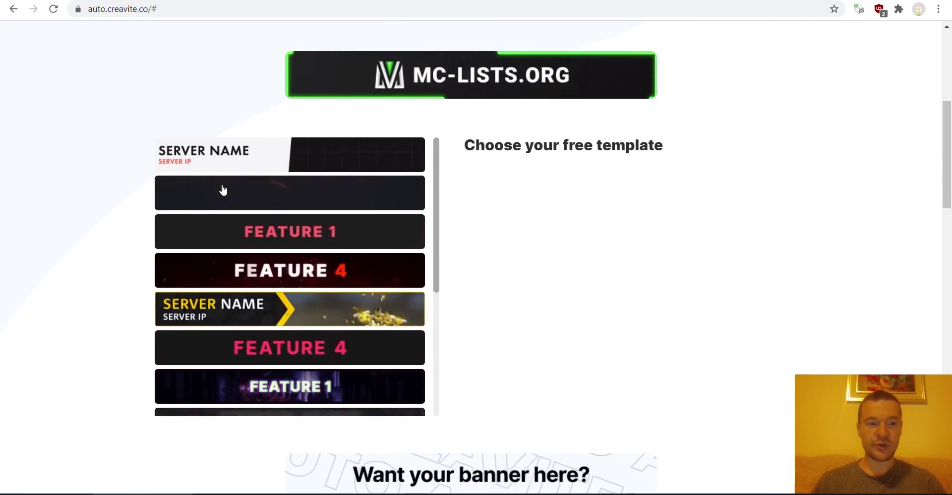
scroll(226, 190, down, 2)
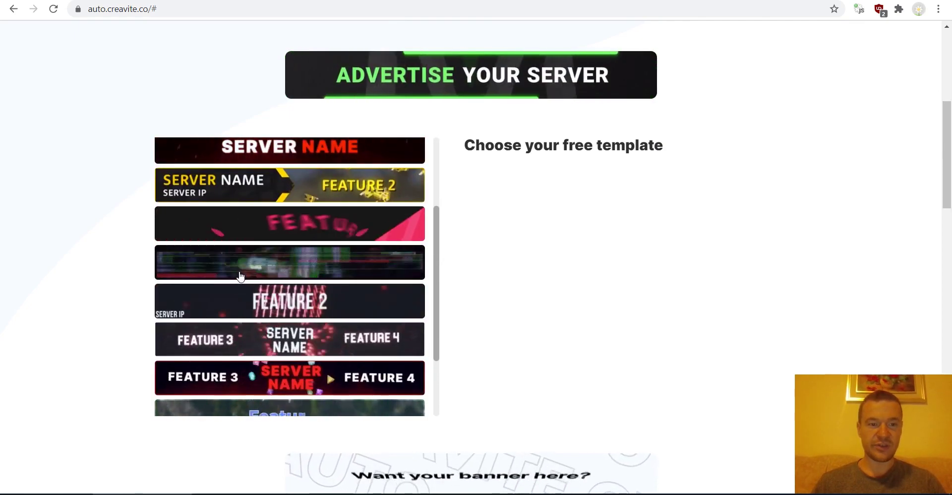
scroll(264, 304, down, 3)
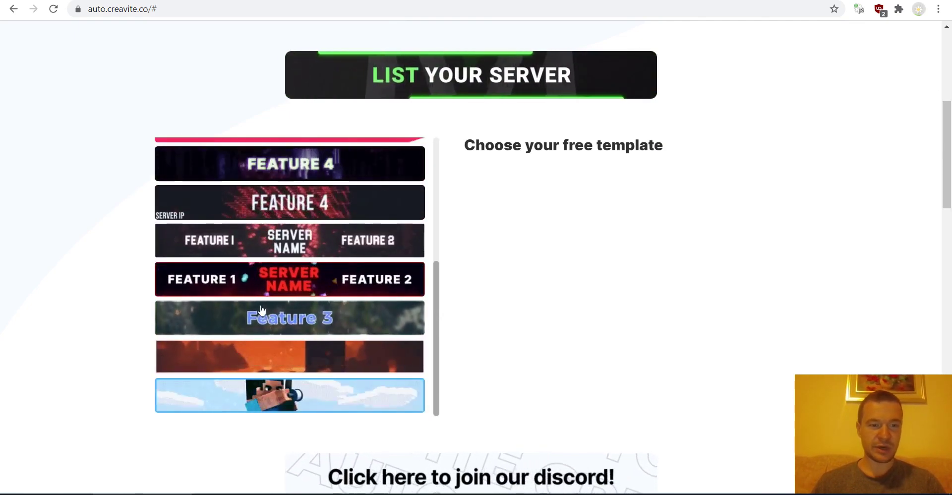
scroll(266, 308, down, 1)
scroll(271, 281, up, 3)
scroll(272, 279, down, 1)
scroll(273, 279, down, 2)
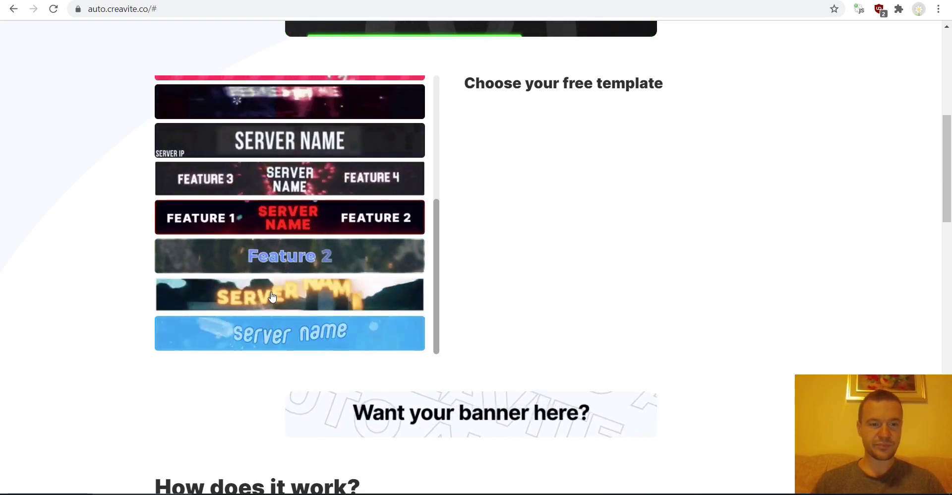
scroll(271, 296, up, 1)
scroll(271, 296, up, 2)
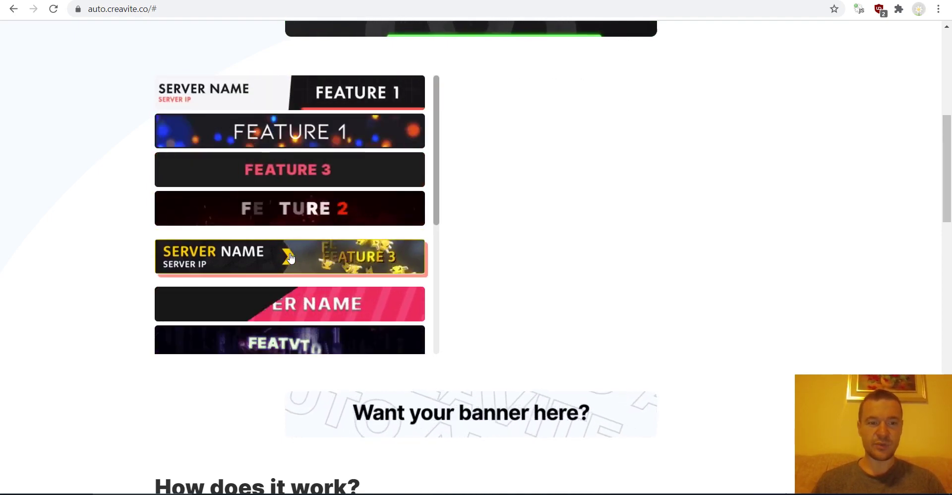
Use the Bumble template with features Autoblogging, News Articles, On WordPress and Full AutoPilot.
click(290, 257)
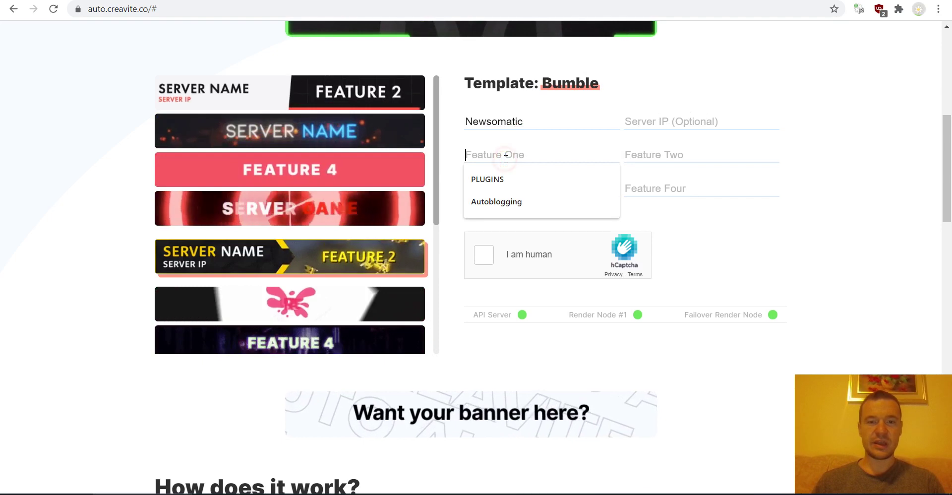
click(500, 200)
click(642, 200)
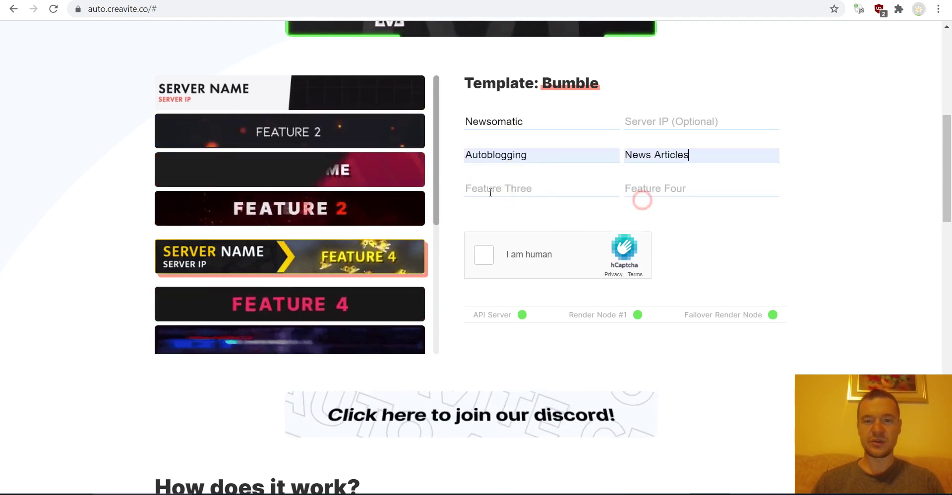
click(488, 258)
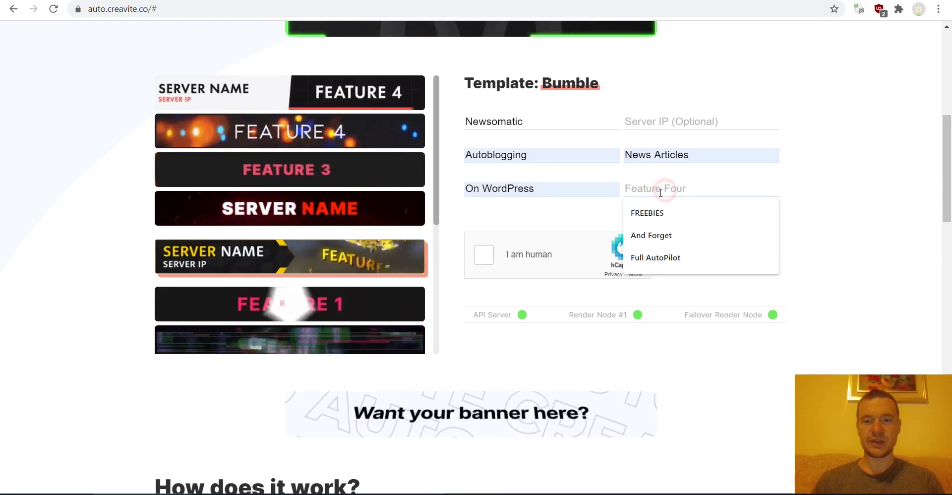
click(648, 260)
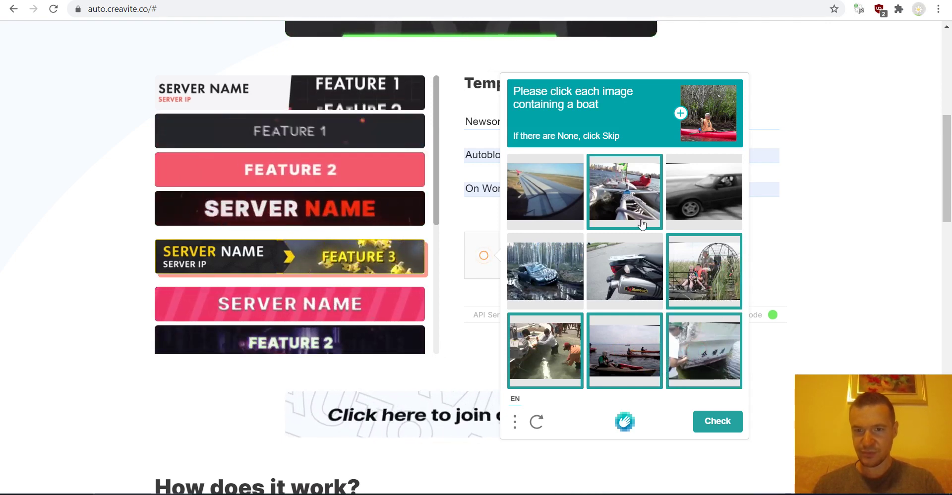
Submit the boat-image hCaptcha and render the banner to get Standard and 350KB GIF downloads.
click(725, 432)
click(512, 325)
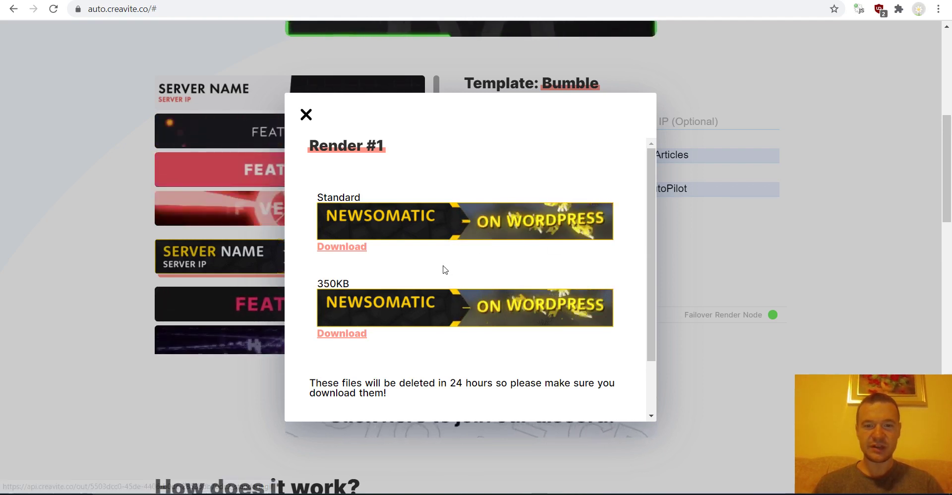
scroll(445, 270, down, 3)
scroll(419, 246, up, 3)
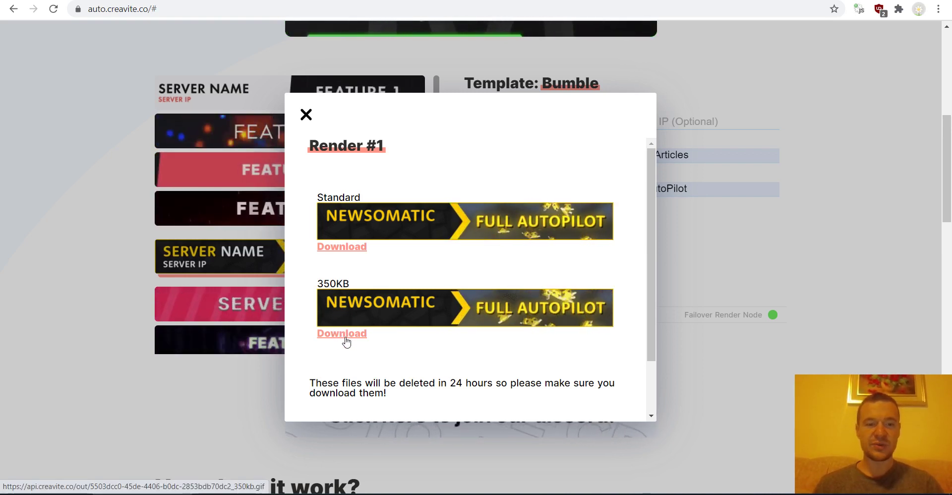
scroll(346, 340, down, 2)
scroll(346, 340, up, 2)
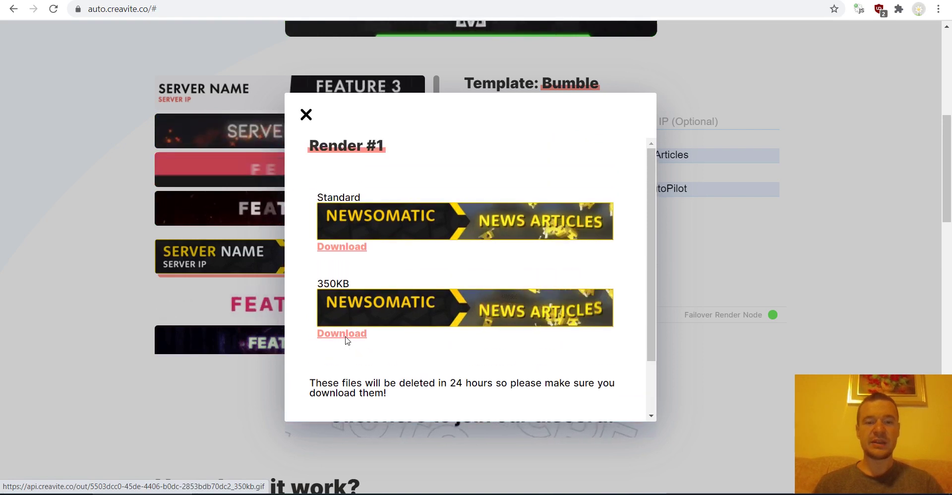